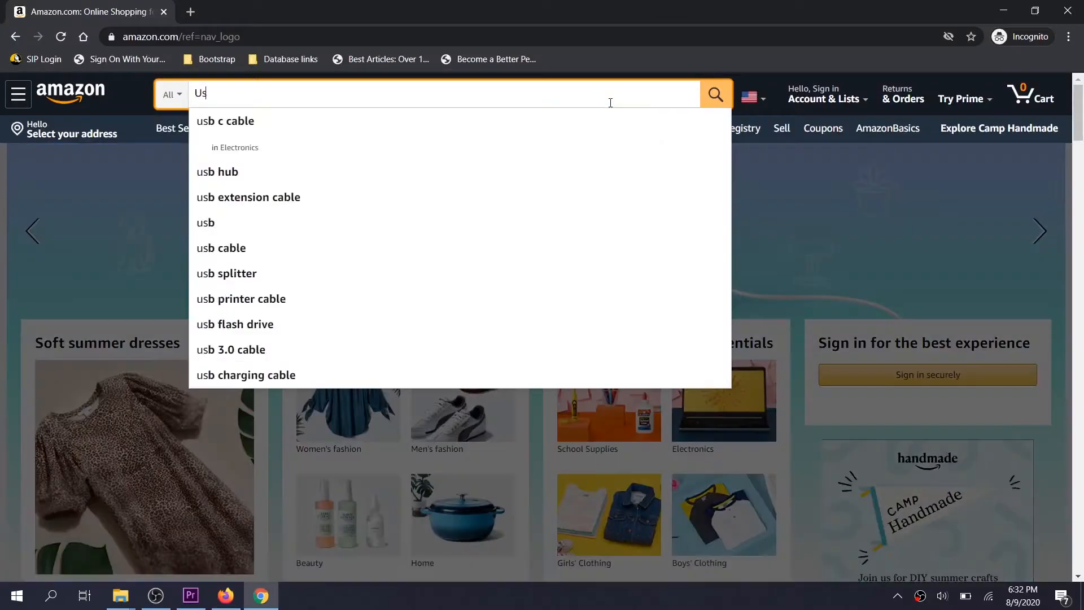
Search Amazon for "Usb guitar cable" and open a USB guitar cable product page from the results
{"action": "type", "text": "guitar "}
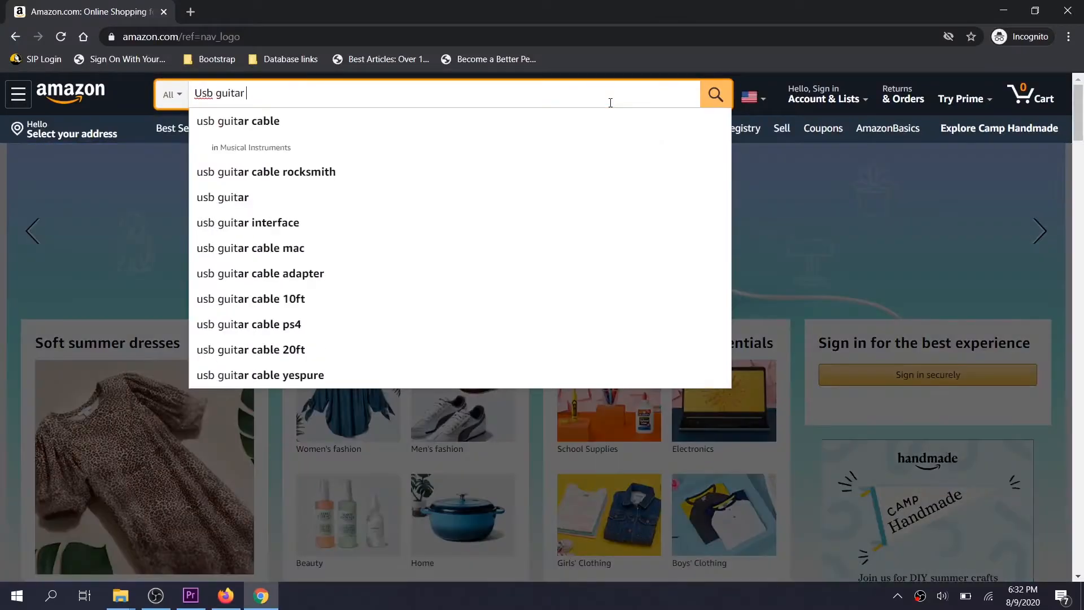
{"action": "type", "text": "cable"}
{"action": "key", "text": "Return"}
{"action": "scroll", "coordinate": [588, 174], "scroll_direction": "down", "scroll_amount": 10}
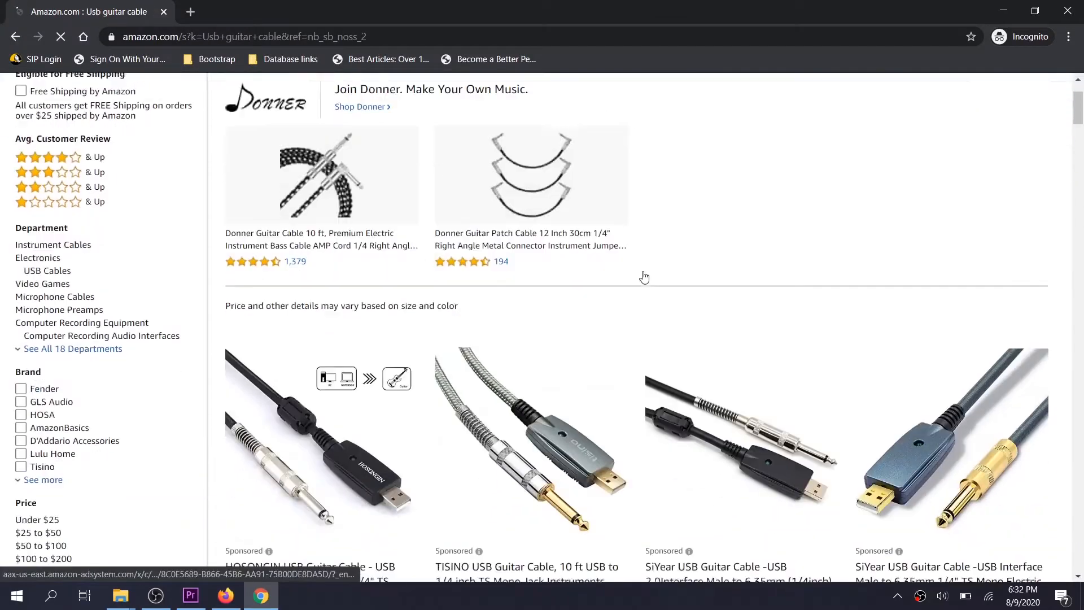
{"action": "scroll", "coordinate": [646, 275], "scroll_direction": "down", "scroll_amount": 3}
{"action": "left_click", "coordinate": [918, 429]}
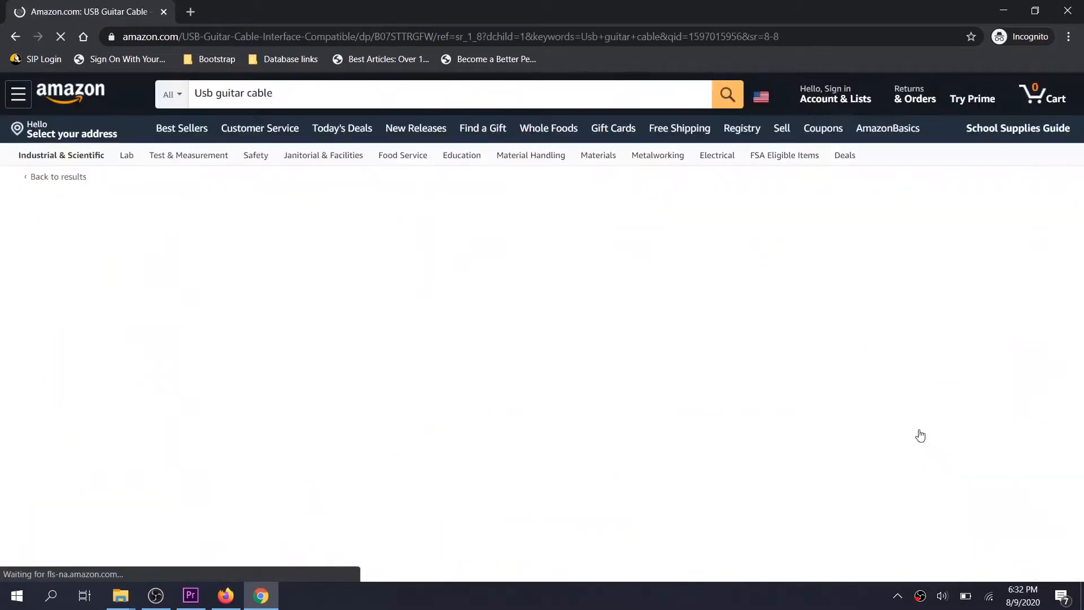
{"action": "scroll", "coordinate": [616, 394], "scroll_direction": "down", "scroll_amount": 2}
{"action": "scroll", "coordinate": [598, 390], "scroll_direction": "up", "scroll_amount": 2}
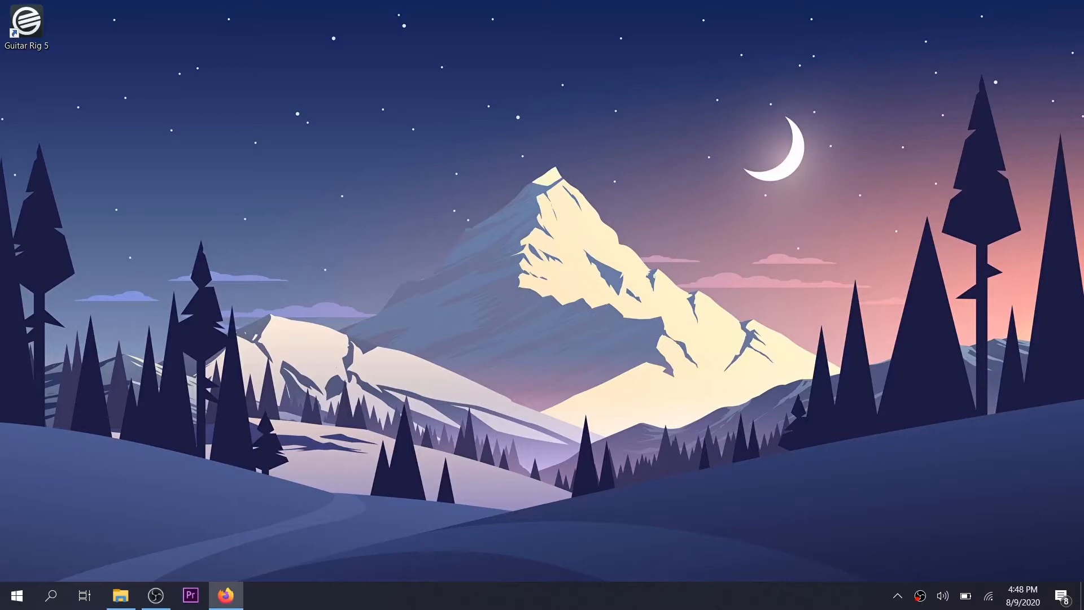
Find and open Control Panel, and bring up the Sound settings under Hardware and Sound
{"action": "left_click", "coordinate": [56, 602]}
{"action": "type", "text": "contro"}
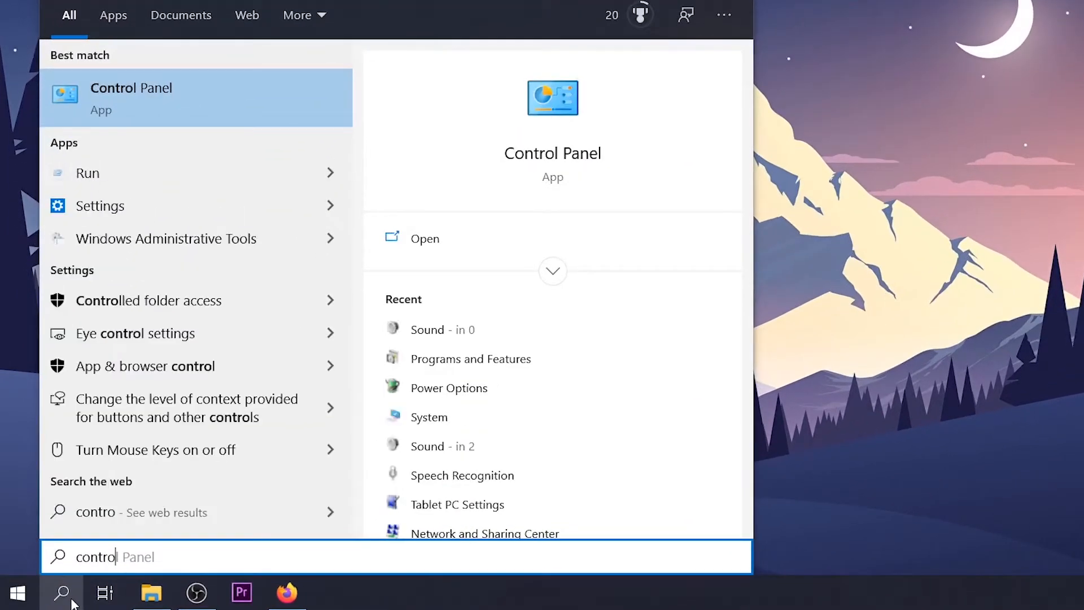
{"action": "key", "text": "Return"}
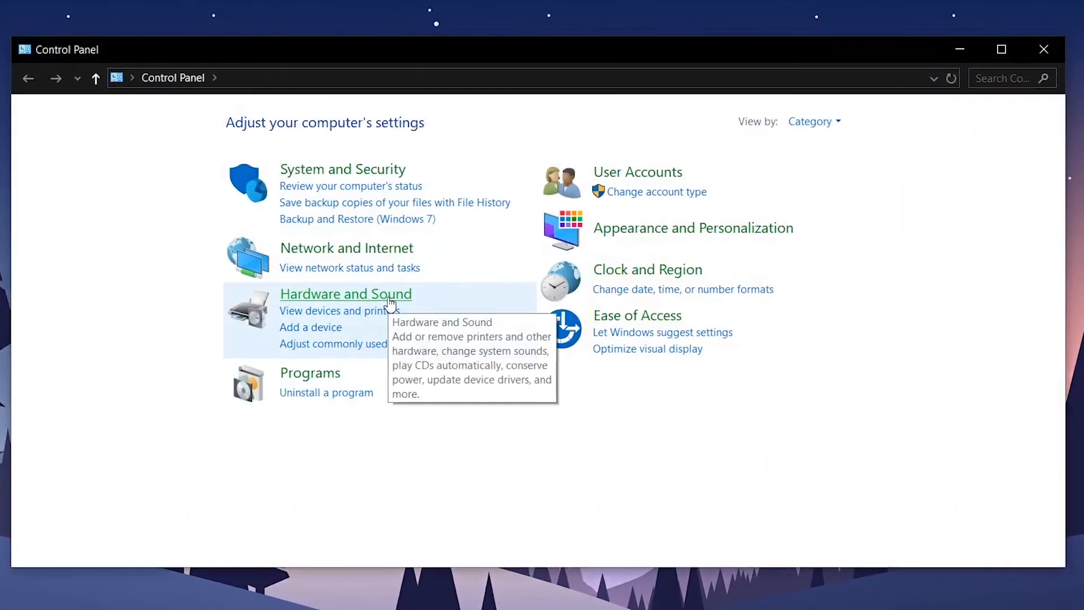
{"action": "left_click", "coordinate": [389, 299]}
{"action": "left_click", "coordinate": [274, 227]}
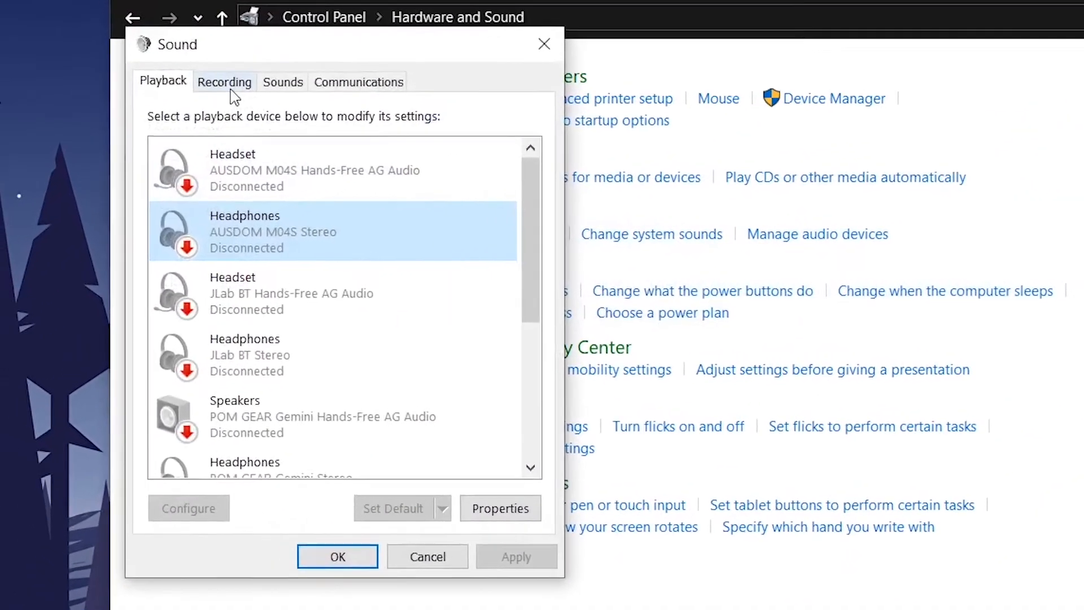
Check the USB Audio Device microphone among the recording devices, accept the Sound dialog and close Control Panel
{"action": "left_click", "coordinate": [231, 87]}
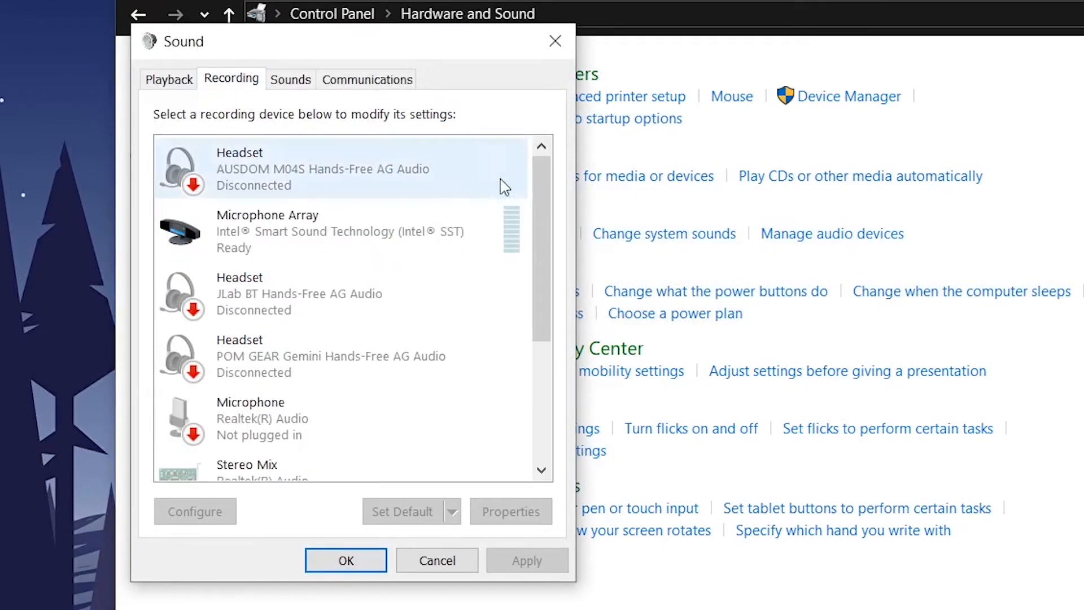
{"action": "left_click_drag", "start_coordinate": [536, 191], "coordinate": [529, 340]}
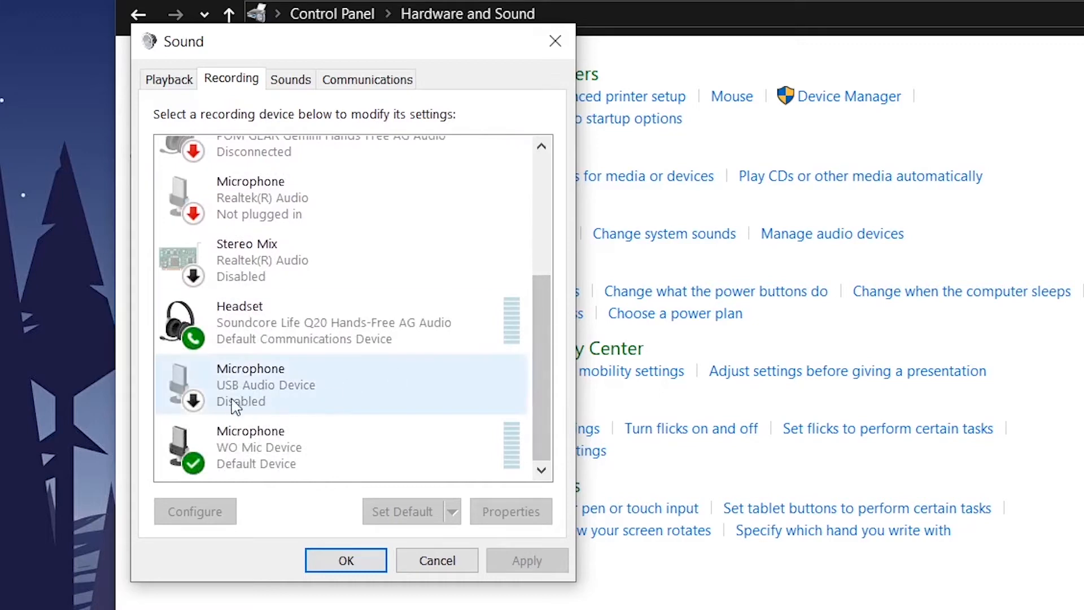
{"action": "left_click", "coordinate": [310, 399]}
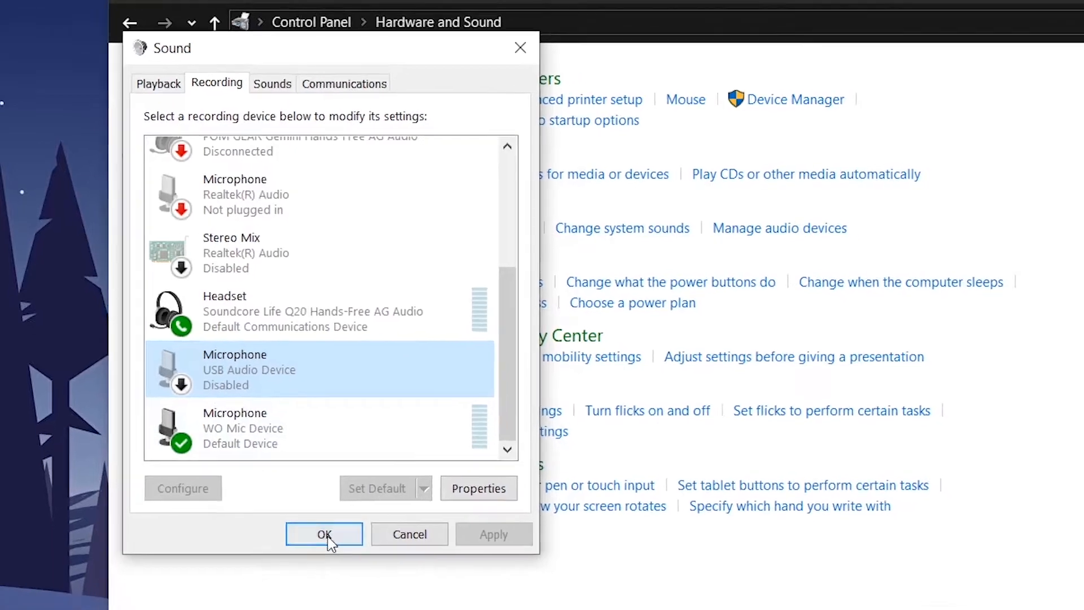
{"action": "left_click", "coordinate": [341, 559]}
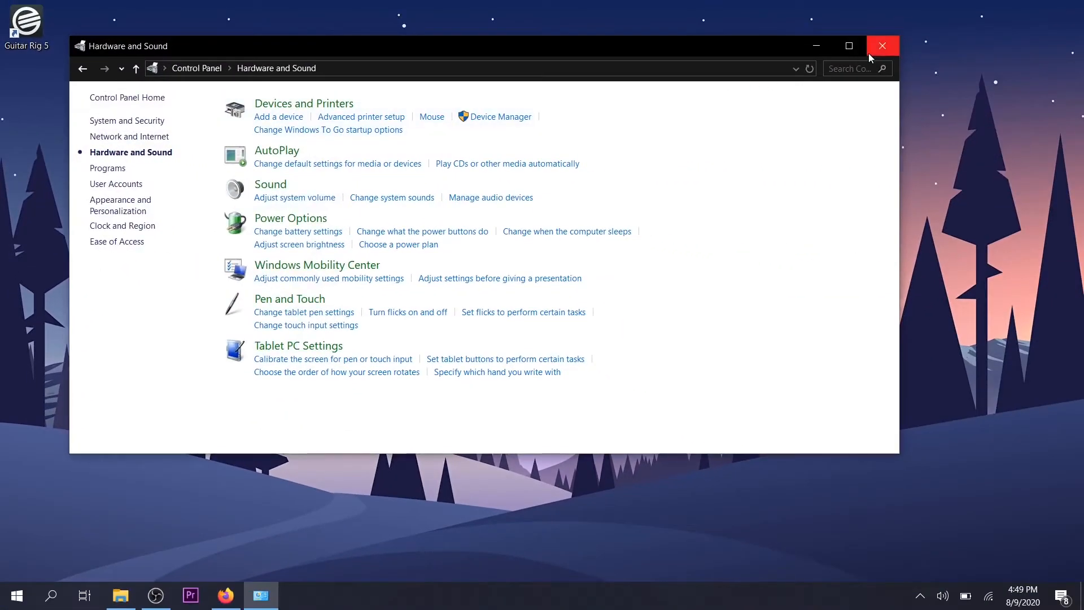
{"action": "left_click", "coordinate": [918, 44]}
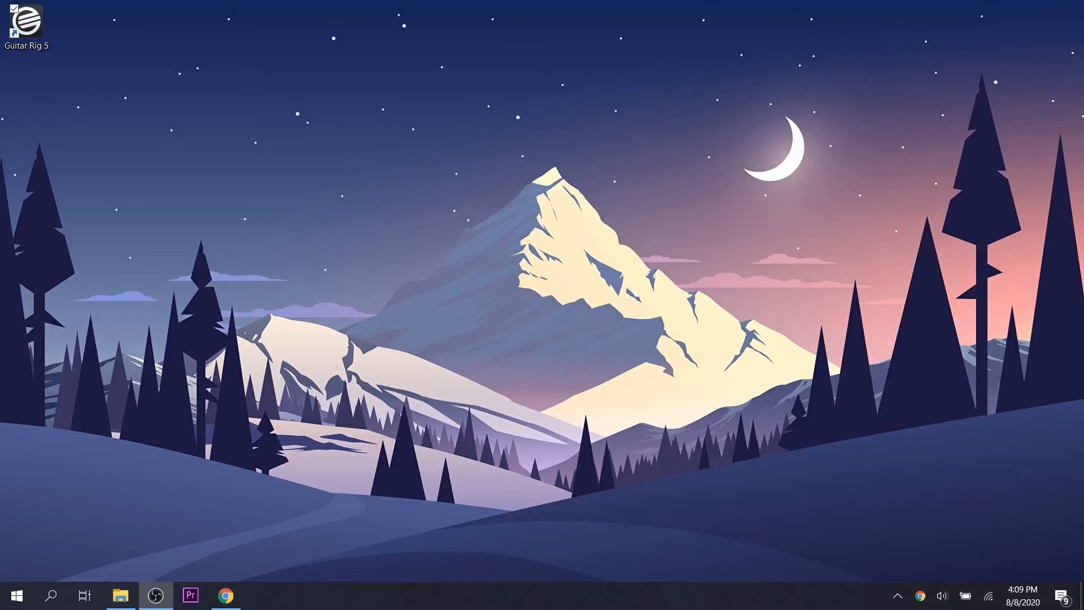
Switch to Chrome, go to google.com and search for asio4all
{"action": "left_click", "coordinate": [226, 595]}
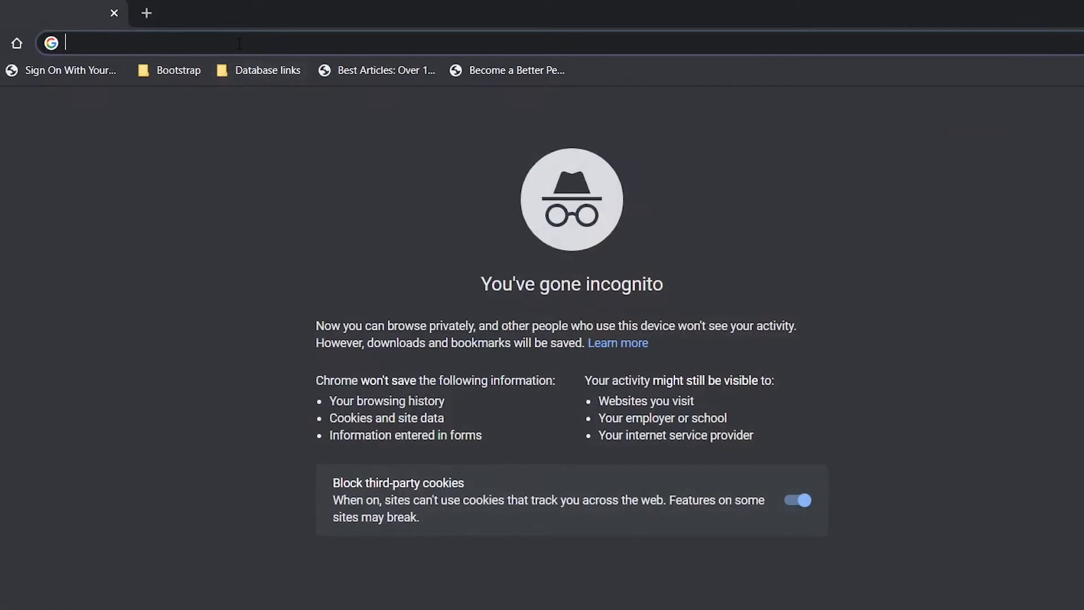
{"action": "type", "text": "google.com"}
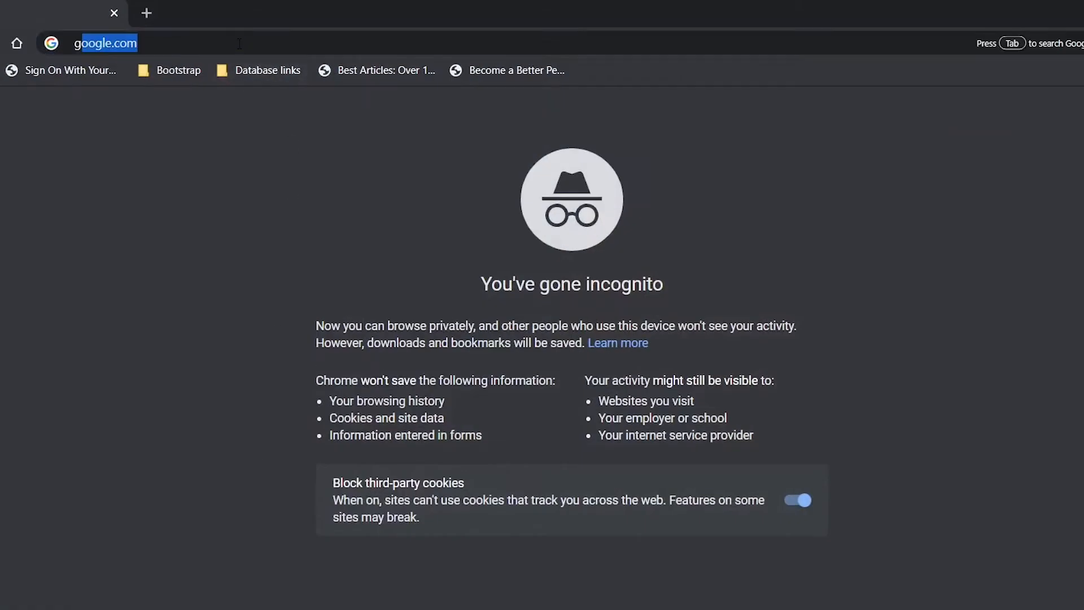
{"action": "key", "text": "Return"}
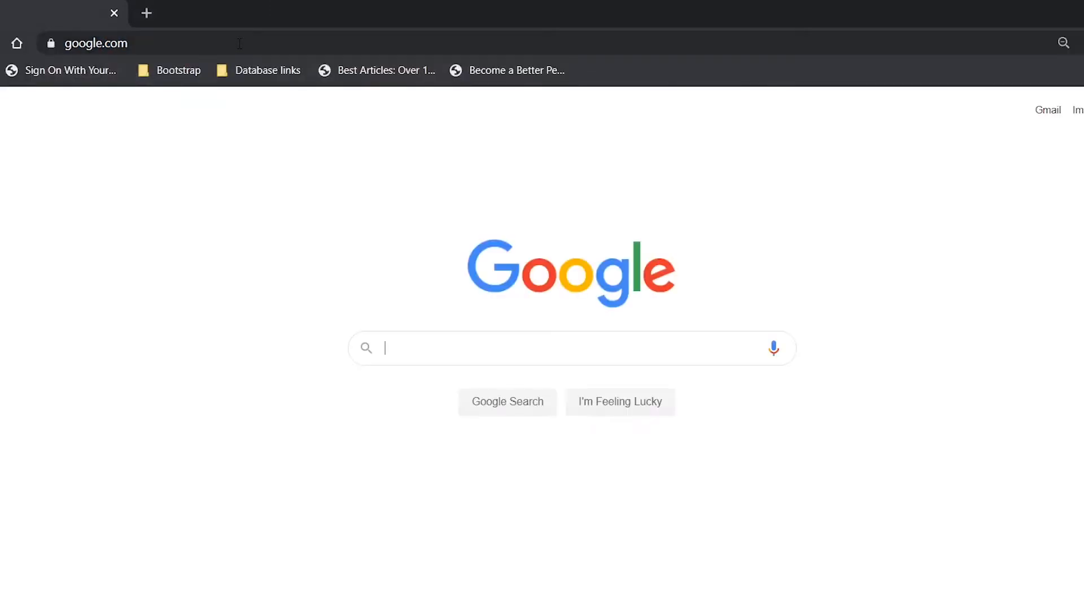
{"action": "type", "text": "asio"}
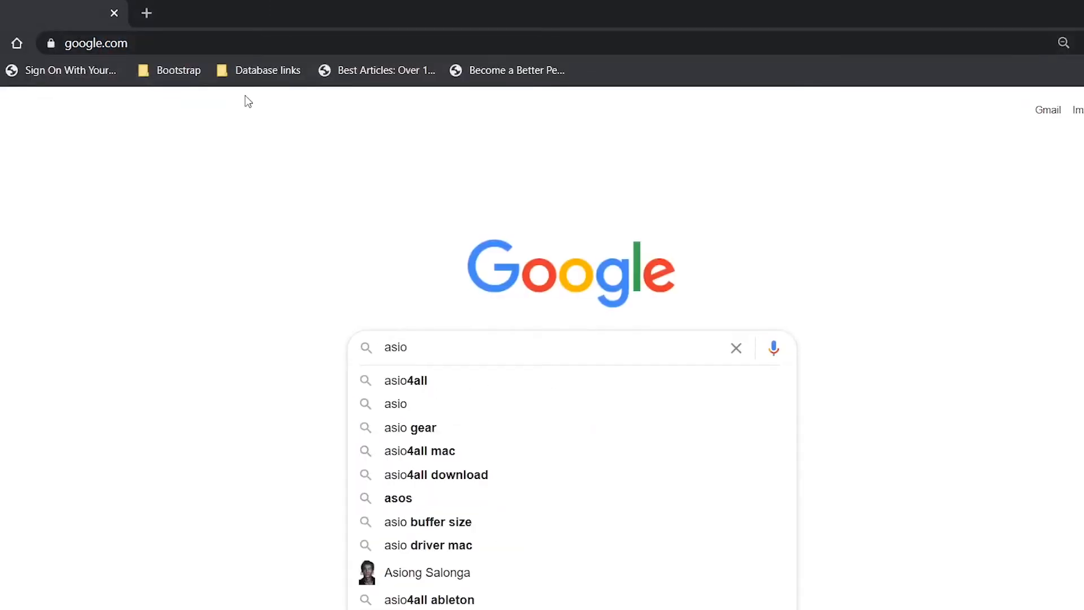
{"action": "type", "text": "4all"}
{"action": "key", "text": "Return"}
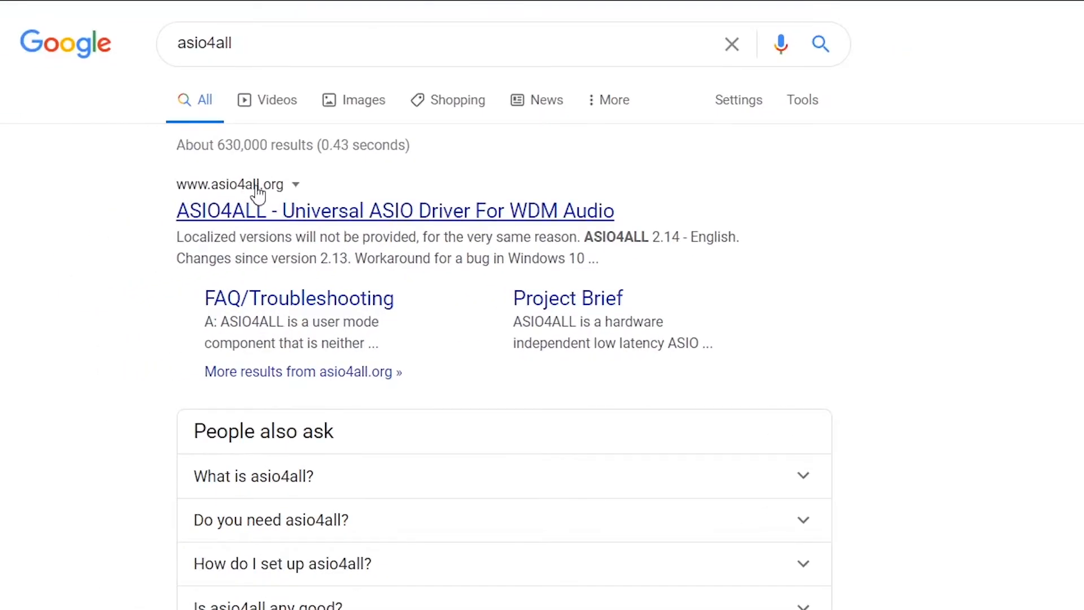
Download ASIO4ALL 2.14 - English from the official ASIO4ALL site and show the installer in its folder
{"action": "left_click", "coordinate": [324, 214]}
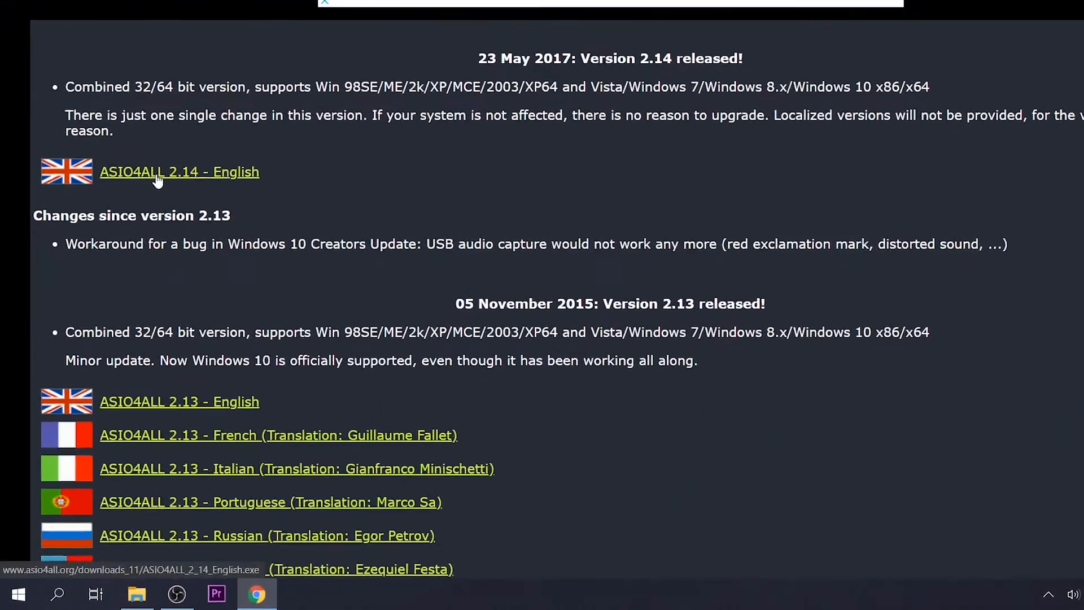
{"action": "left_click", "coordinate": [158, 178]}
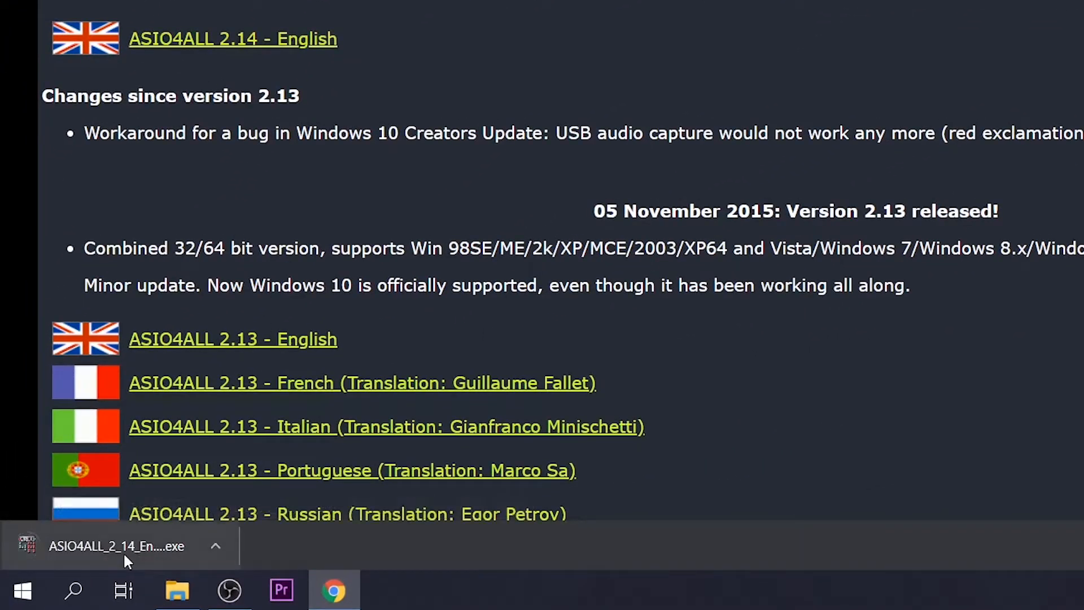
{"action": "left_click", "coordinate": [220, 548]}
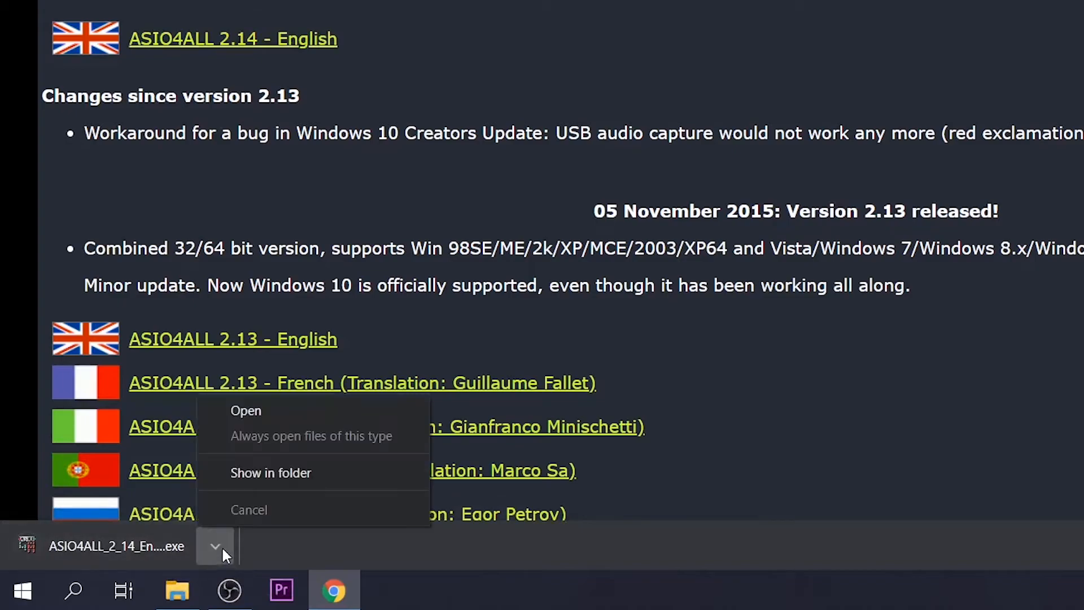
{"action": "left_click", "coordinate": [256, 473]}
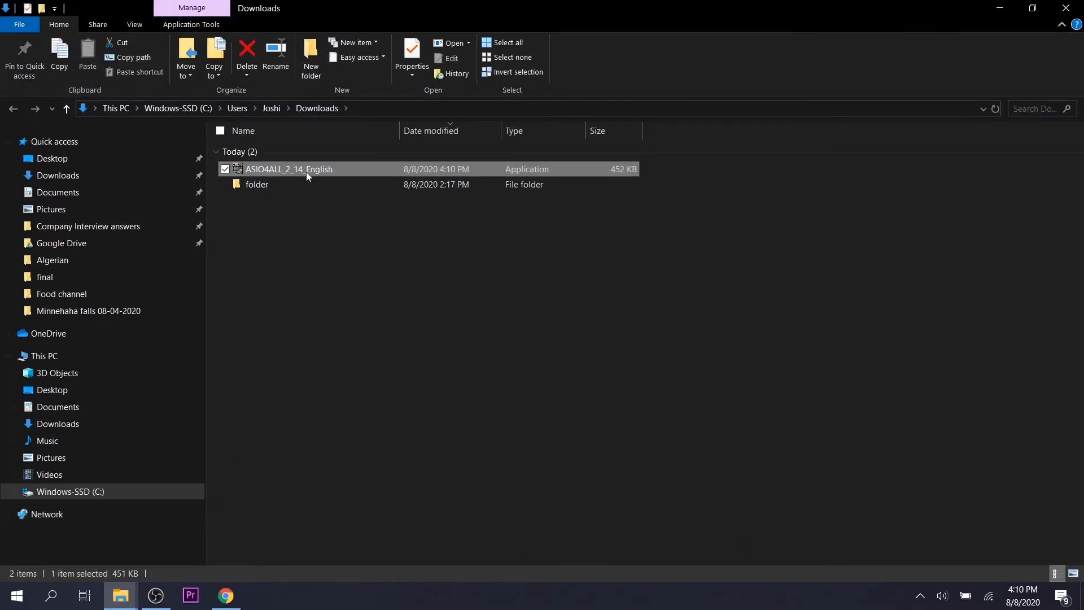
Install ASIO4ALL 2.14 from the downloaded file, accepting the license and keeping the default components and destination folder
{"action": "double_click", "coordinate": [306, 172]}
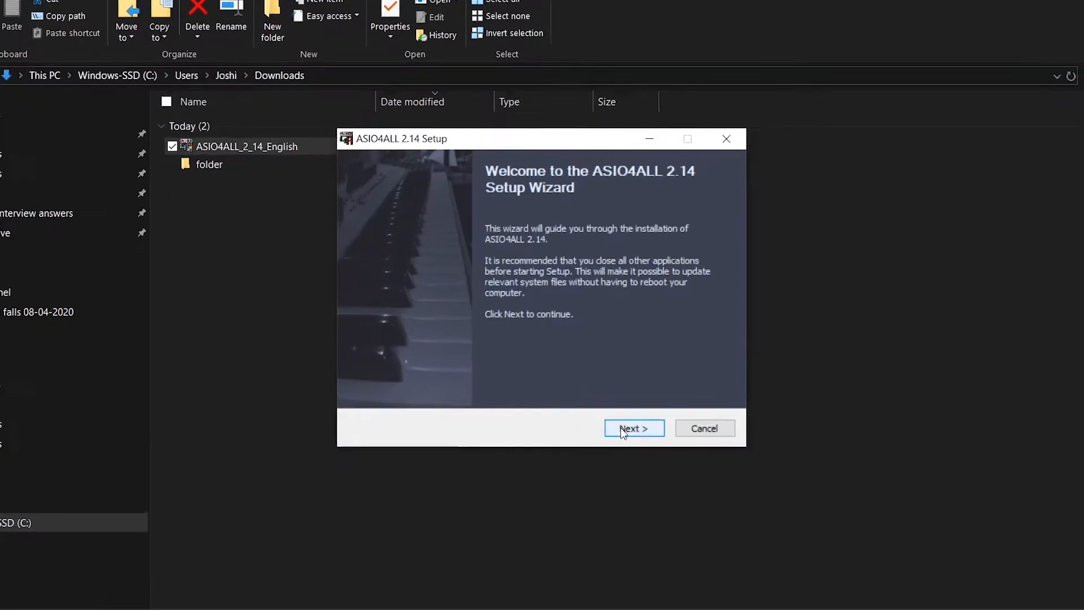
{"action": "left_click", "coordinate": [649, 472]}
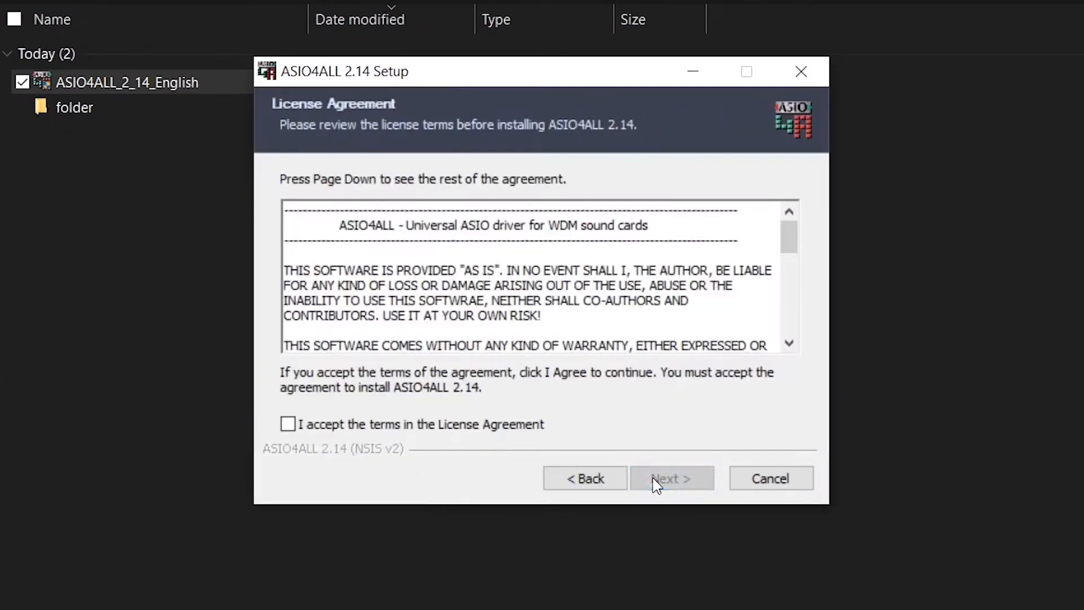
{"action": "left_click", "coordinate": [287, 426]}
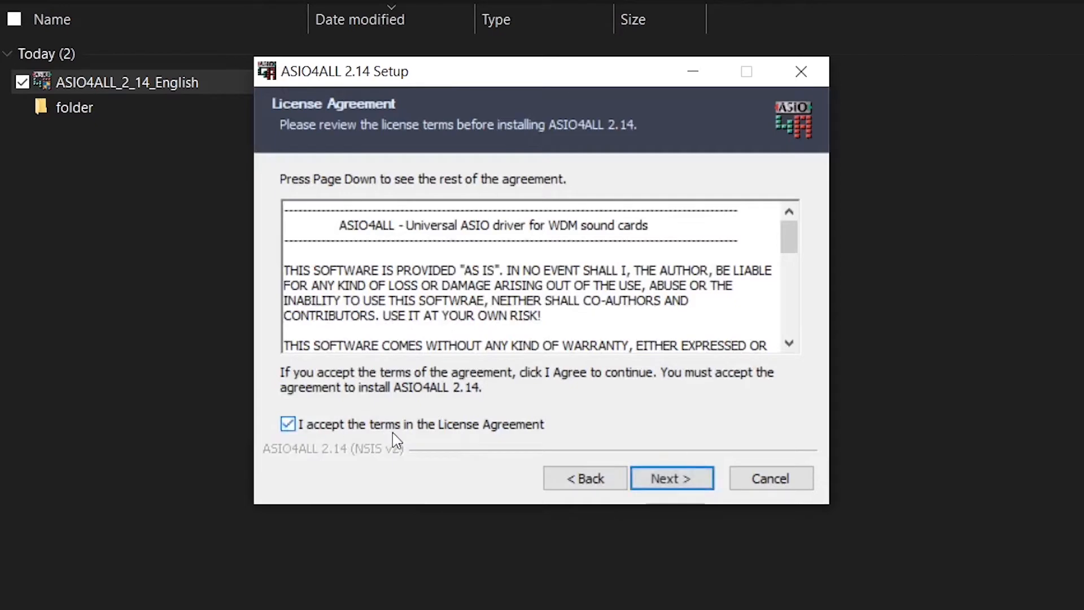
{"action": "left_click", "coordinate": [661, 481]}
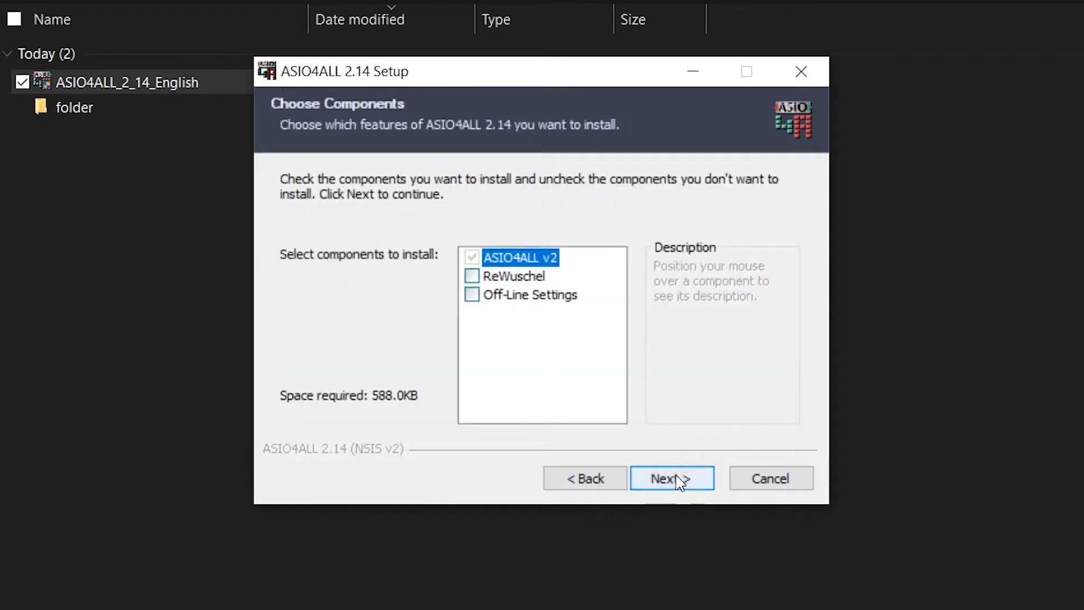
{"action": "left_click", "coordinate": [680, 481]}
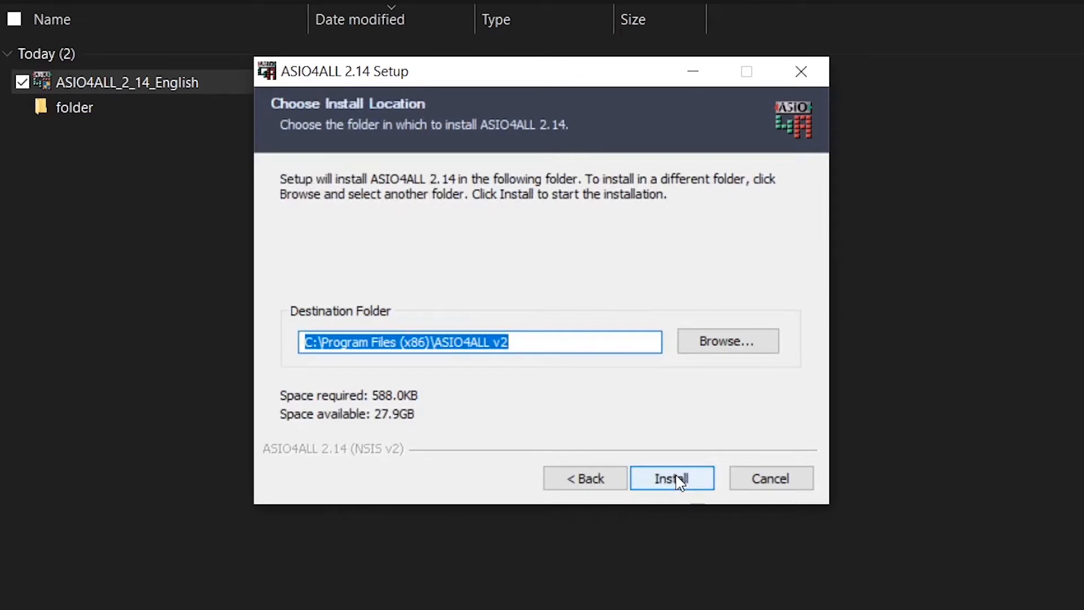
{"action": "left_click", "coordinate": [679, 481]}
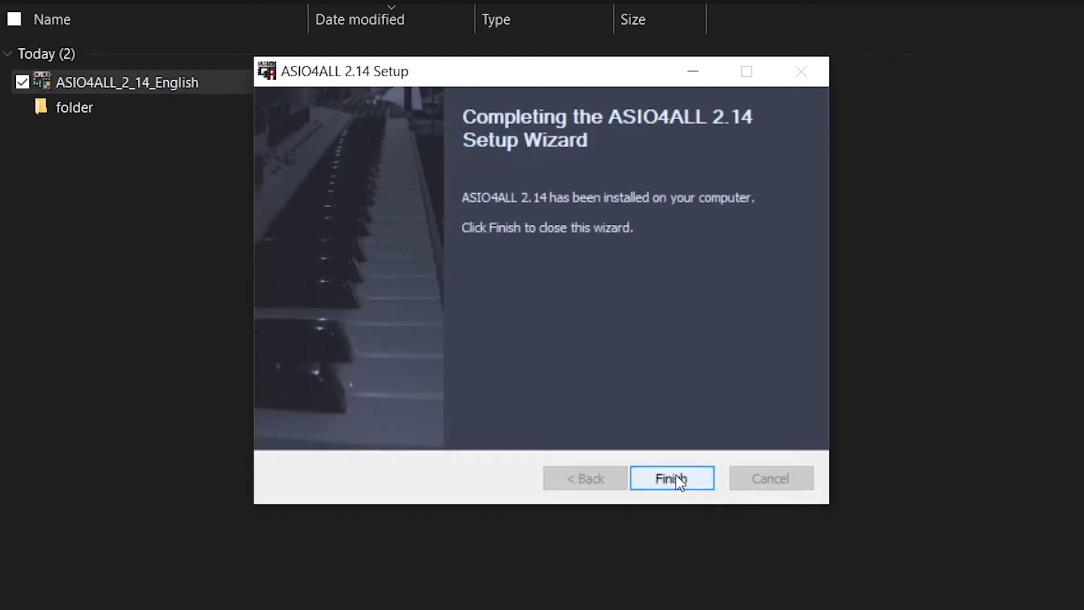
{"action": "left_click", "coordinate": [678, 478]}
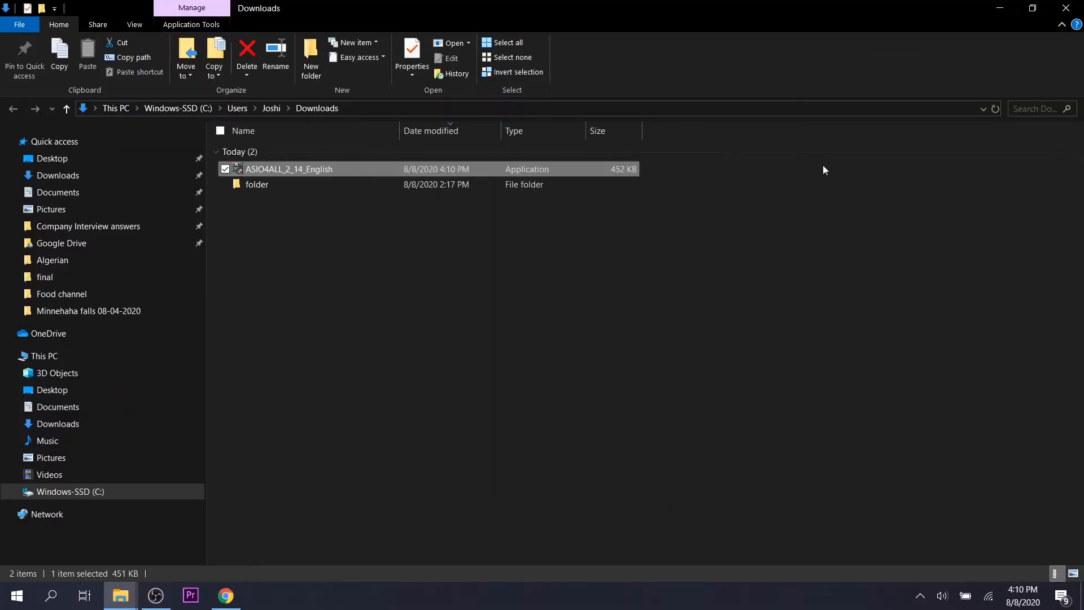
Minimize the open windows and launch Guitar Rig 5 from the desktop
{"action": "left_click", "coordinate": [998, 9]}
{"action": "left_click", "coordinate": [992, 12]}
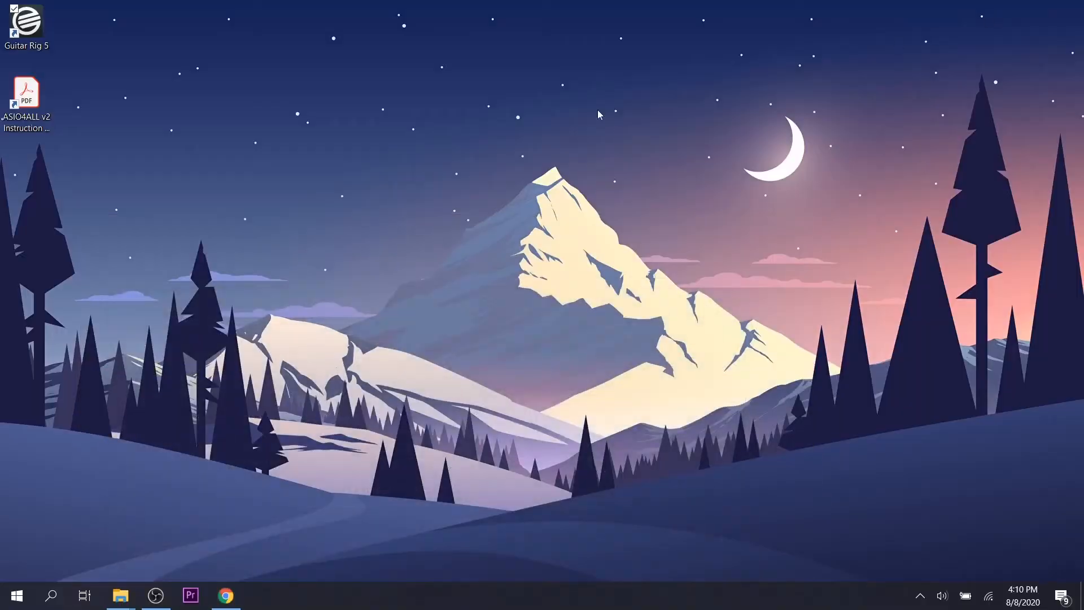
{"action": "double_click", "coordinate": [47, 50]}
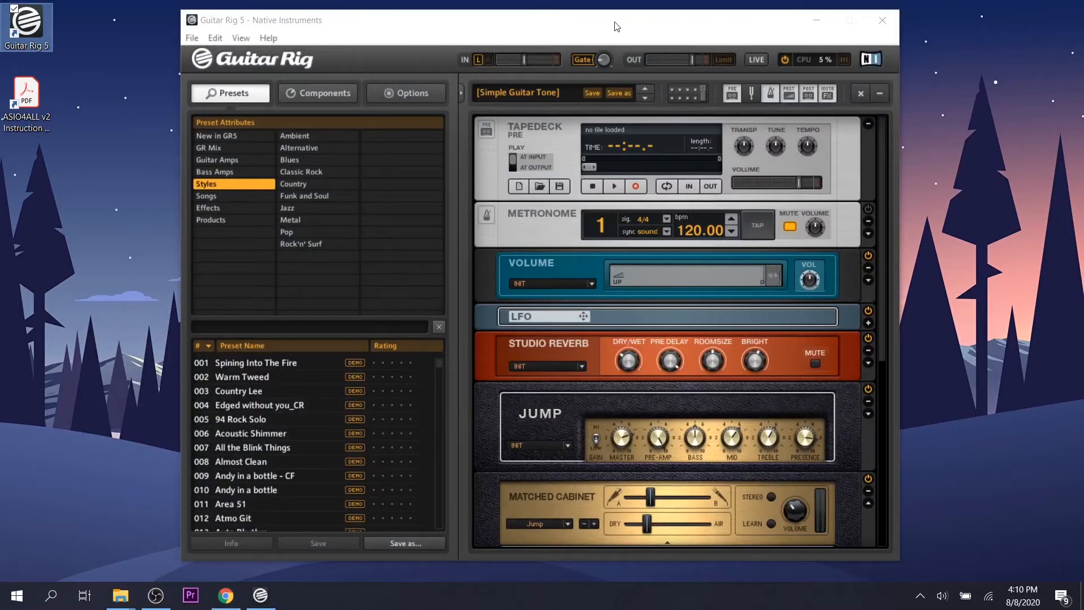
{"action": "left_click", "coordinate": [591, 19]}
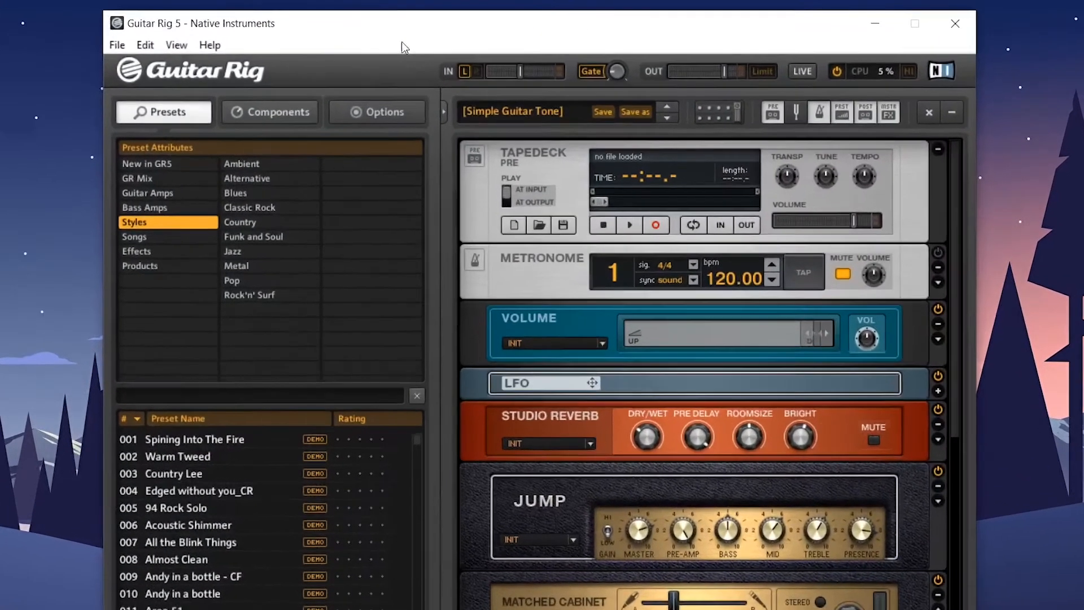
Set the driver to ASIO in Guitar Rig's Audio and MIDI Settings
{"action": "left_click", "coordinate": [118, 44]}
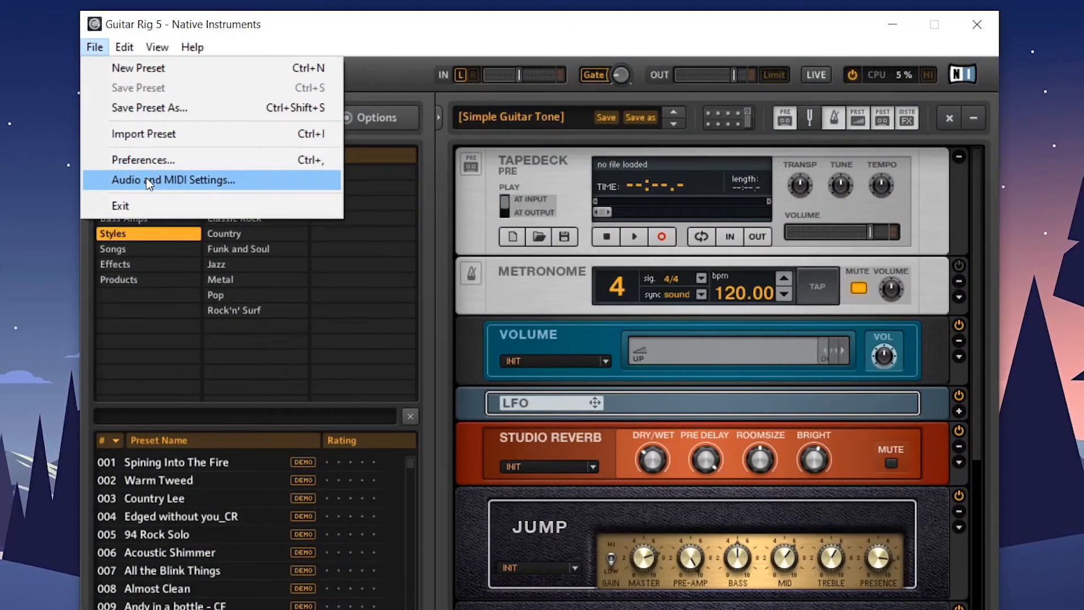
{"action": "left_click", "coordinate": [148, 180]}
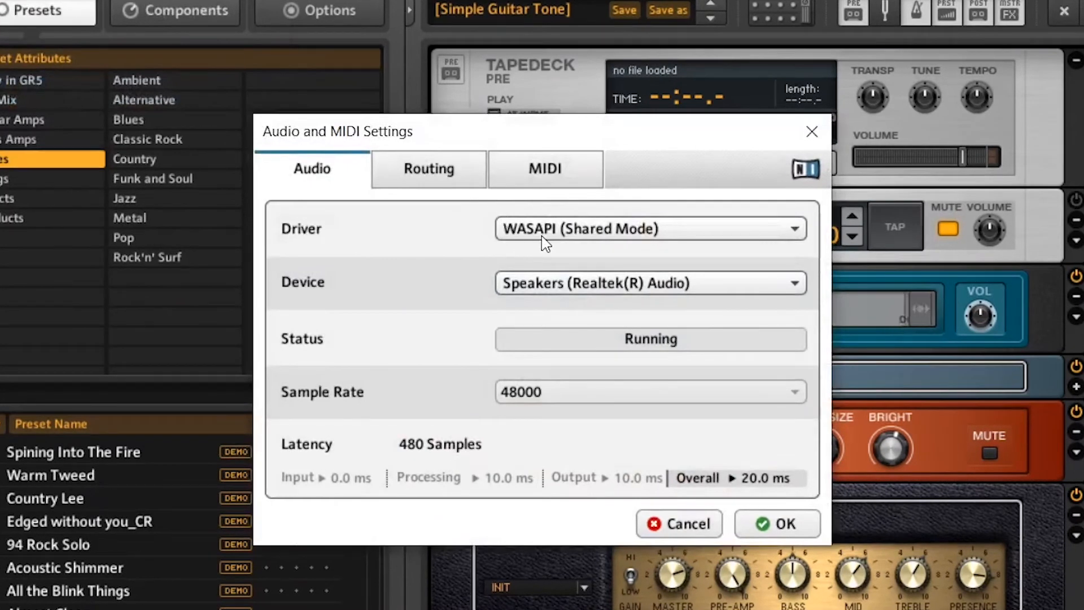
{"action": "left_click", "coordinate": [541, 236]}
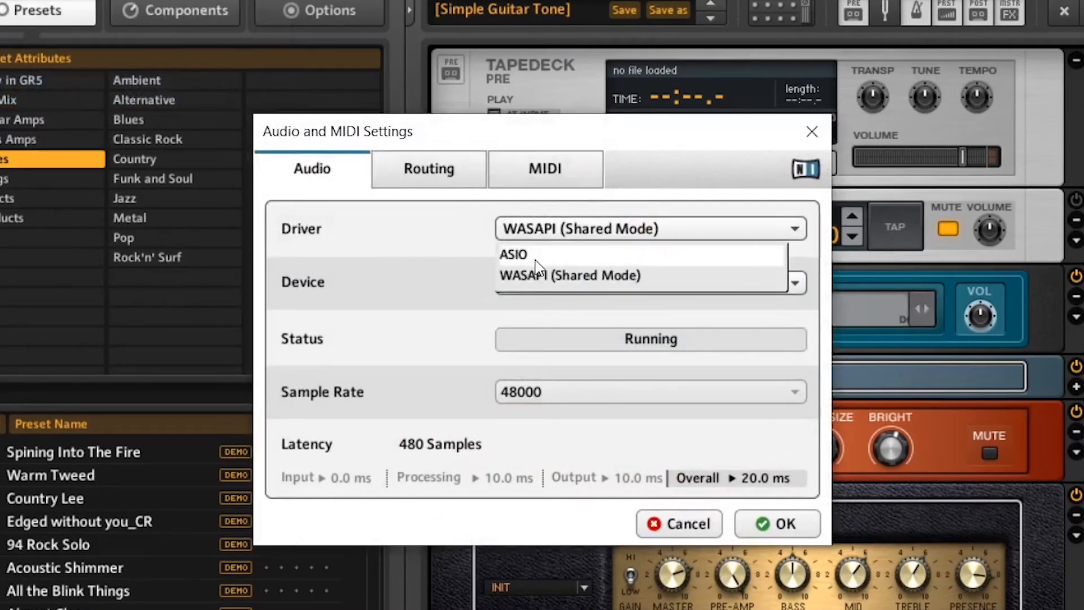
{"action": "left_click", "coordinate": [535, 259]}
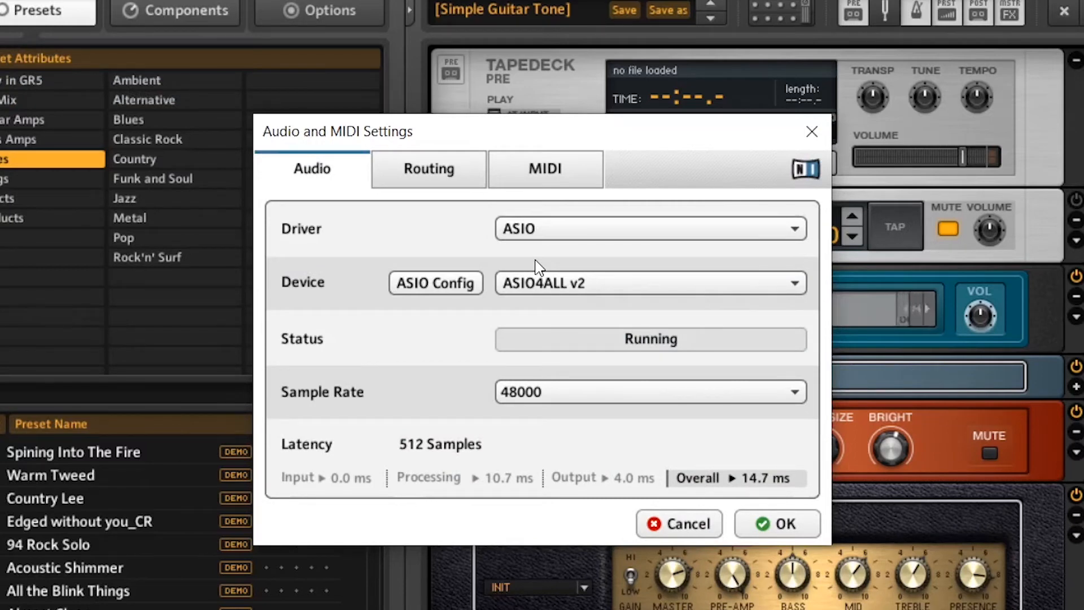
Open the ASIO4ALL configuration, show its advanced options, and expand Realtek(R) Audio down to the interfaces of Realtek HD Audio output with SST
{"action": "left_click", "coordinate": [451, 300]}
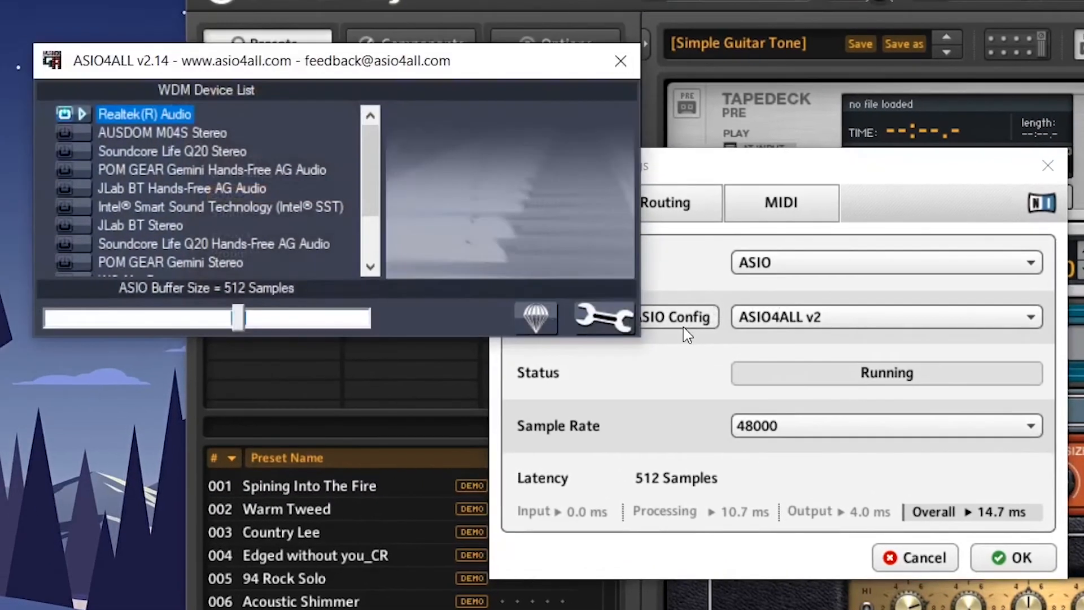
{"action": "mouse_move", "coordinate": [314, 213]}
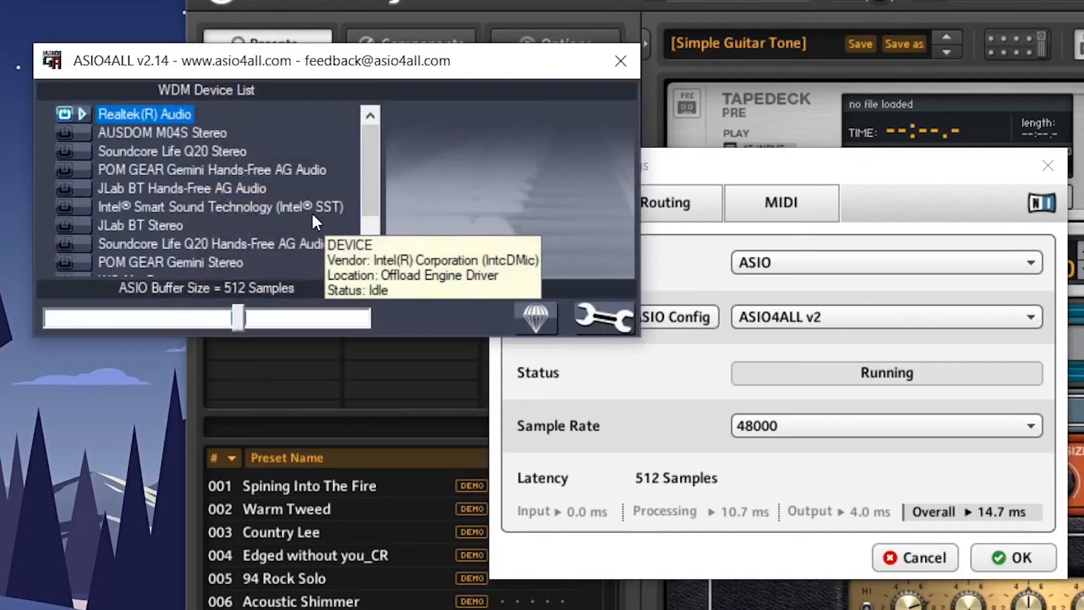
{"action": "left_click", "coordinate": [602, 313]}
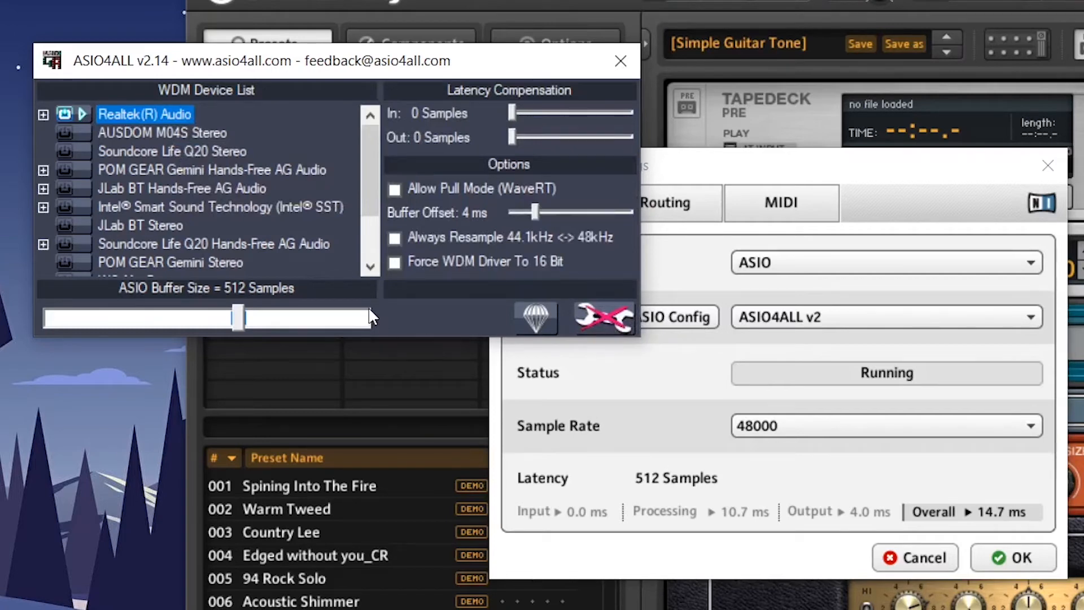
{"action": "left_click", "coordinate": [43, 115]}
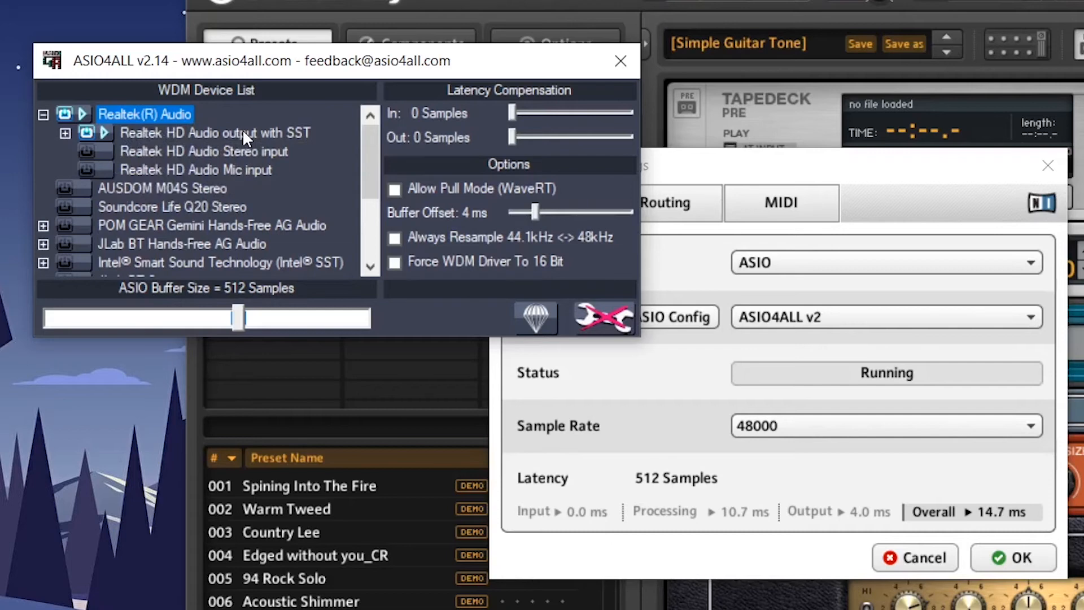
{"action": "left_click", "coordinate": [65, 133]}
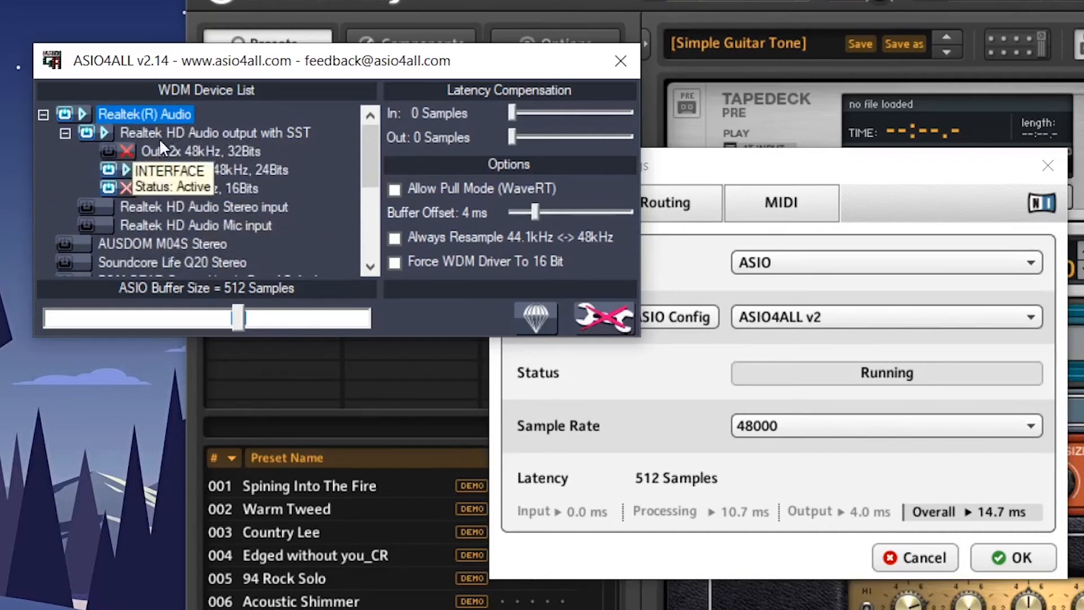
Switch the Realtek HD Audio output from Out: 6x 44.1-48kHz, 24Bits to Out: 2x 48kHz, 32Bits
{"action": "mouse_move", "coordinate": [126, 193]}
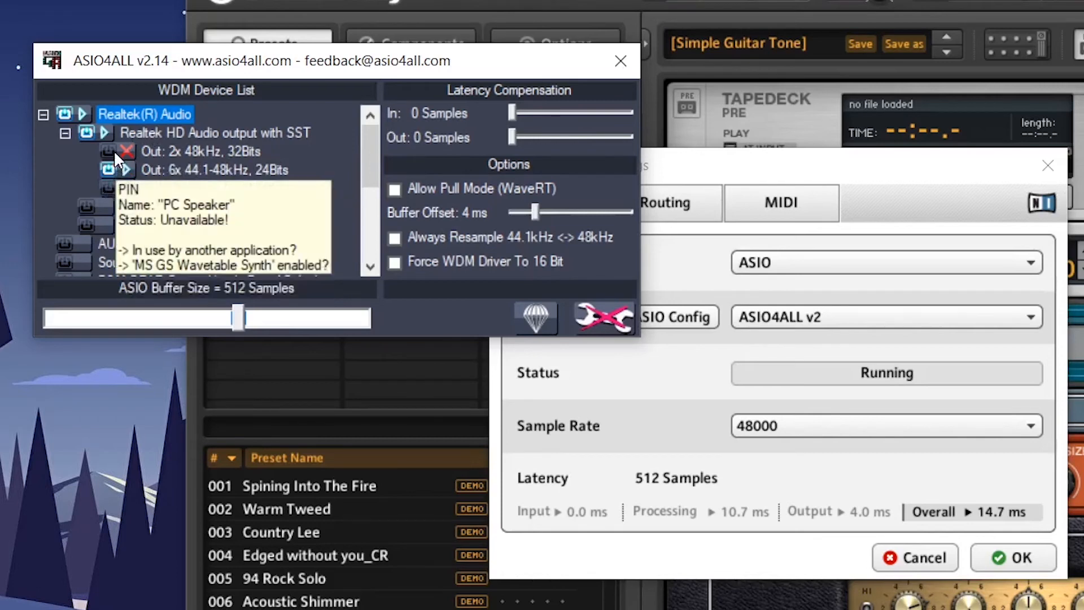
{"action": "left_click", "coordinate": [111, 166]}
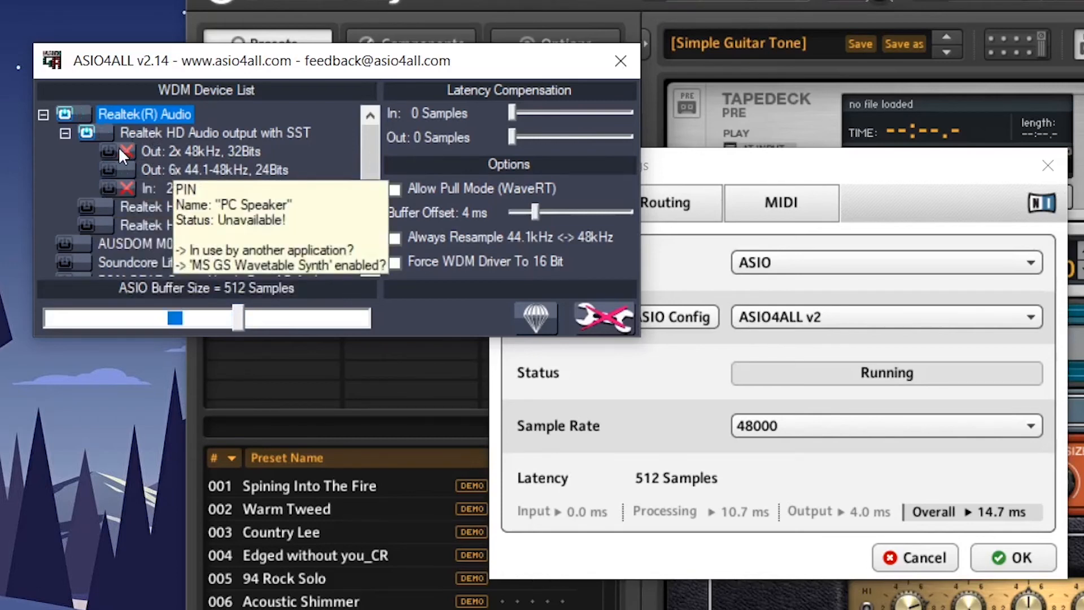
{"action": "left_click", "coordinate": [111, 153]}
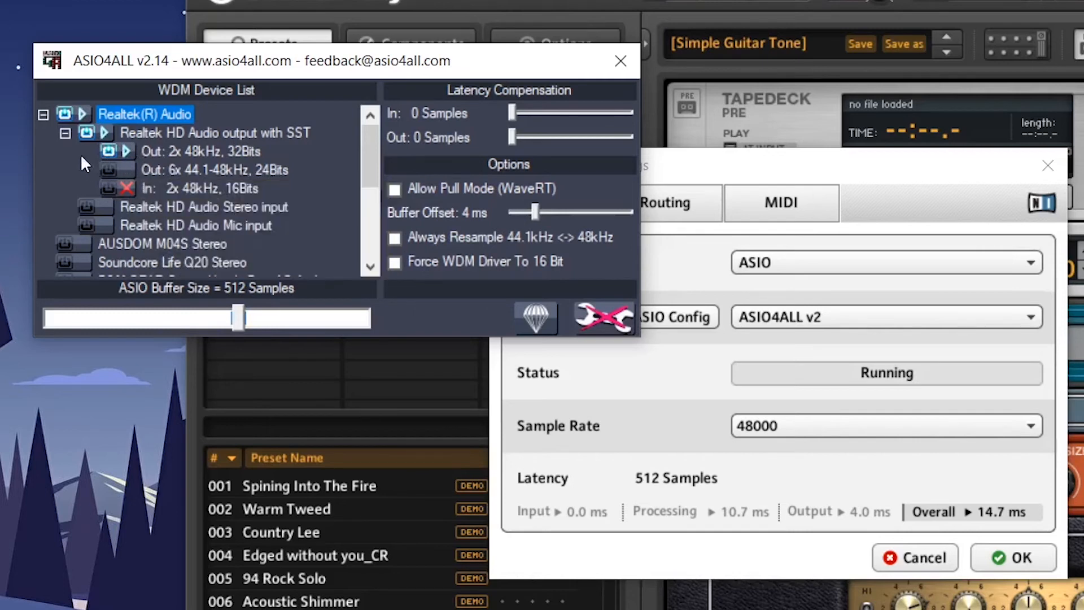
Enable the USB Audio Device with its output, Out: 2x 44.1-48kHz, 16Bits, switched off, and accept the audio settings
{"action": "scroll", "coordinate": [57, 181], "scroll_direction": "down", "scroll_amount": 3}
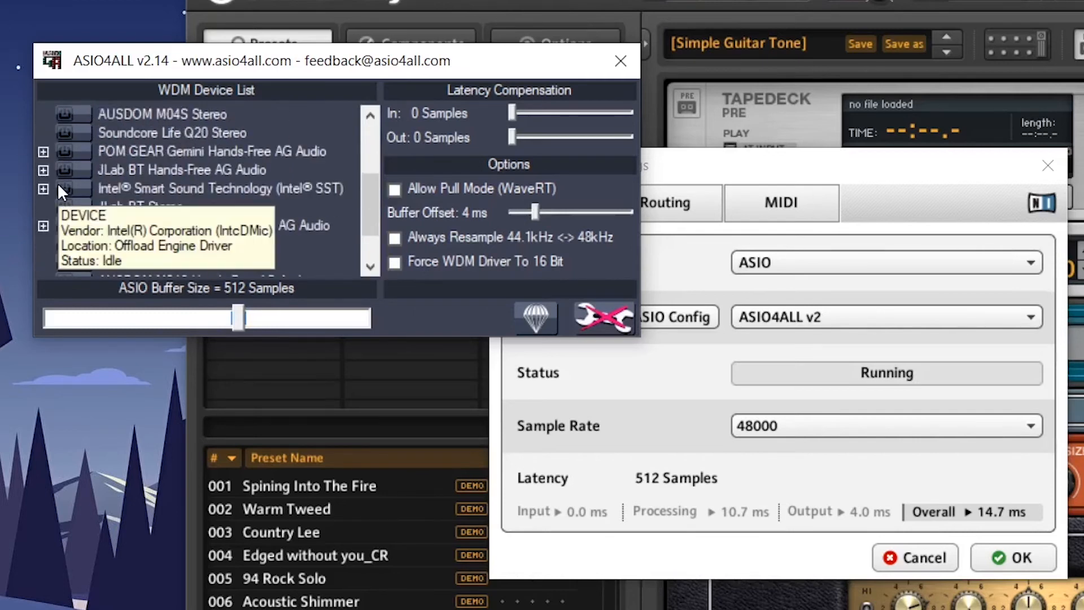
{"action": "scroll", "coordinate": [146, 248], "scroll_direction": "down", "scroll_amount": 1}
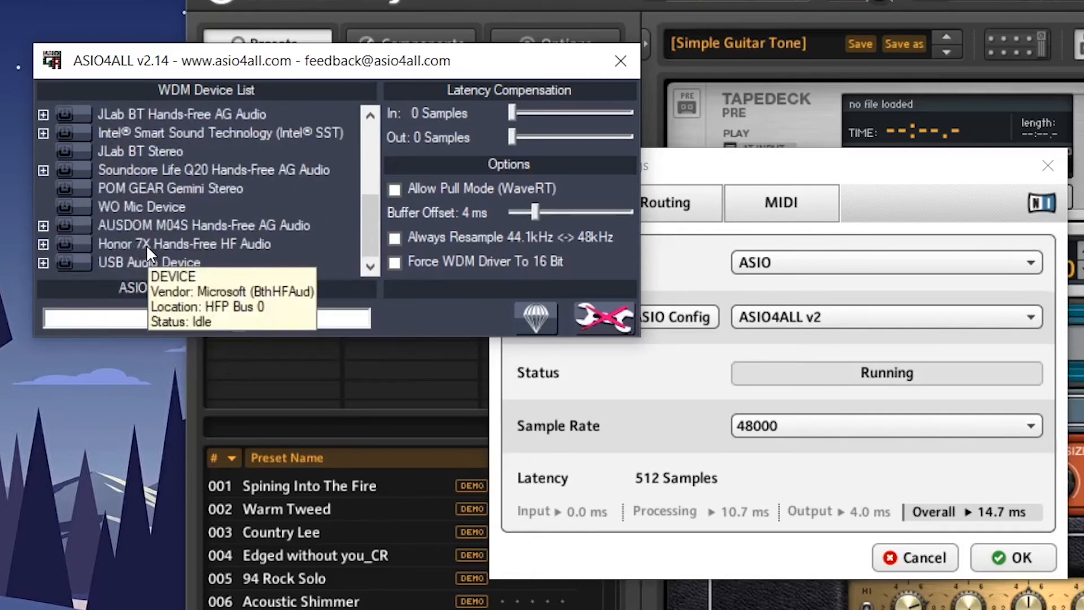
{"action": "mouse_move", "coordinate": [119, 269]}
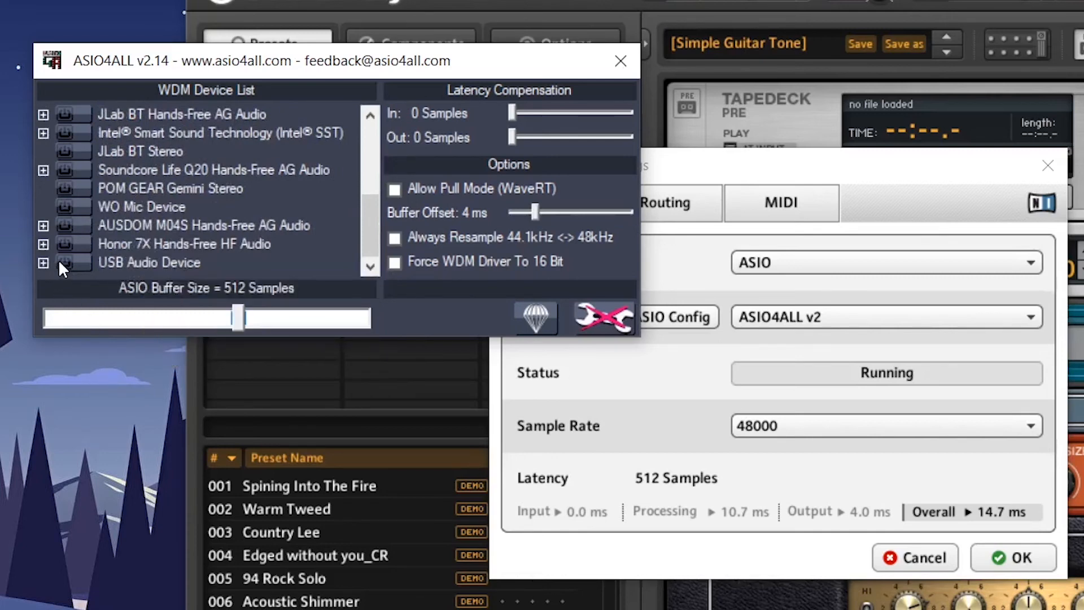
{"action": "left_click", "coordinate": [43, 262]}
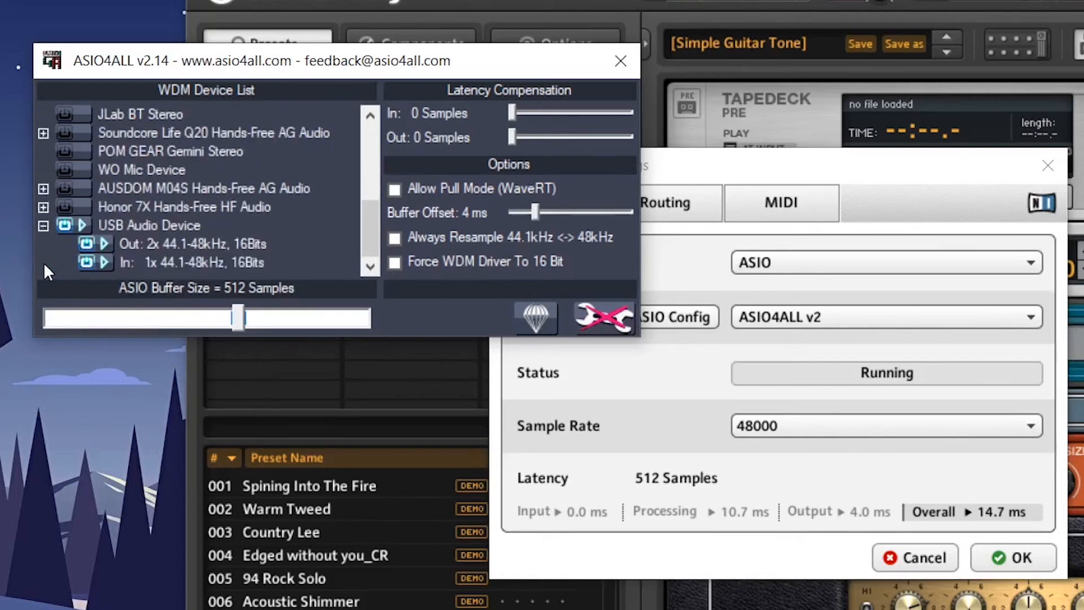
{"action": "left_click", "coordinate": [86, 244]}
{"action": "left_click", "coordinate": [620, 58]}
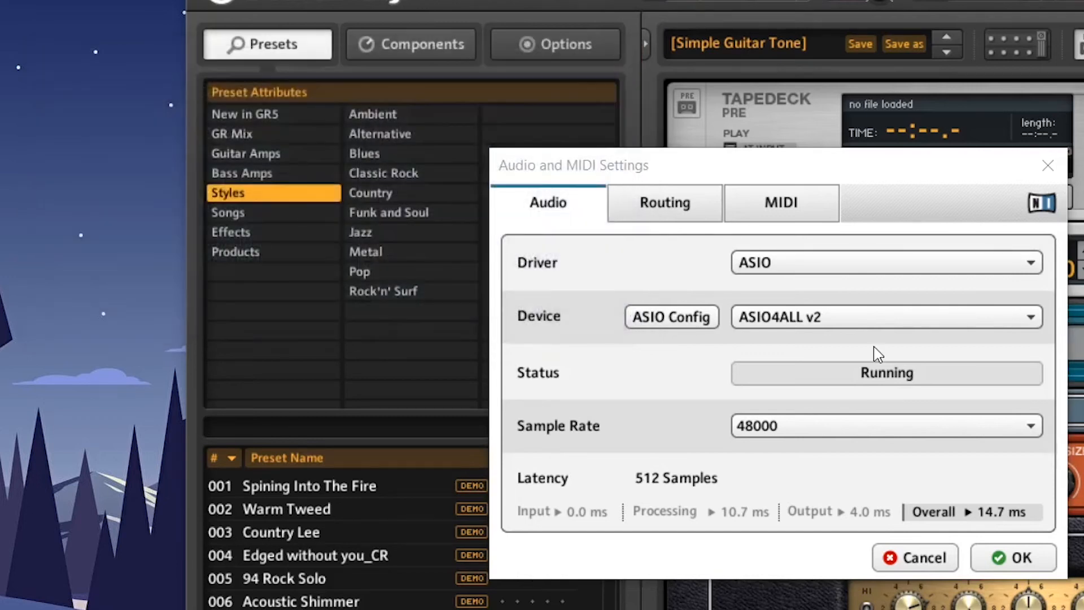
{"action": "left_click", "coordinate": [1027, 559]}
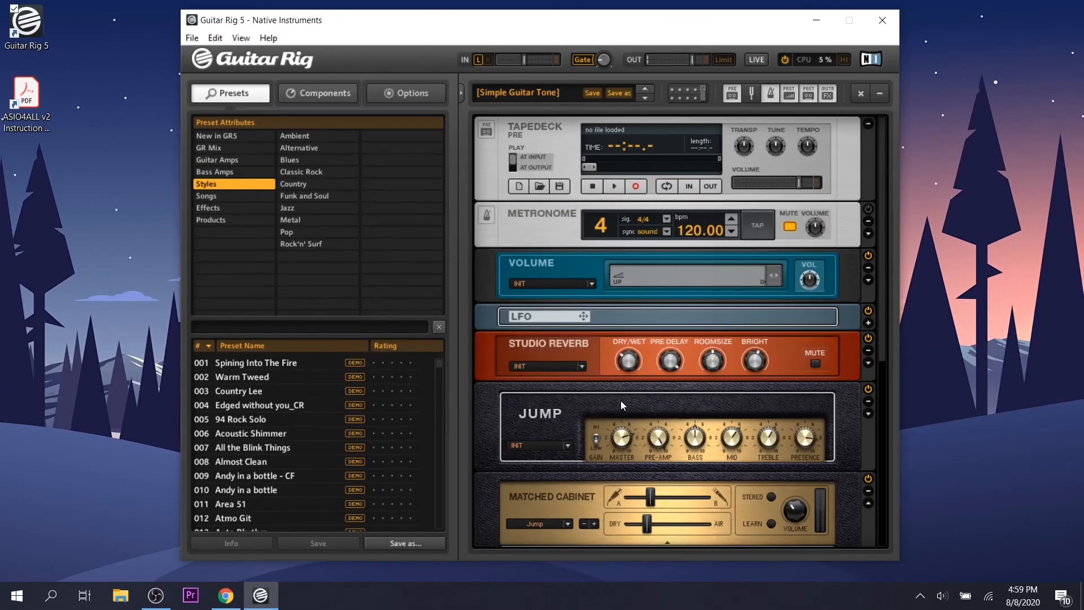